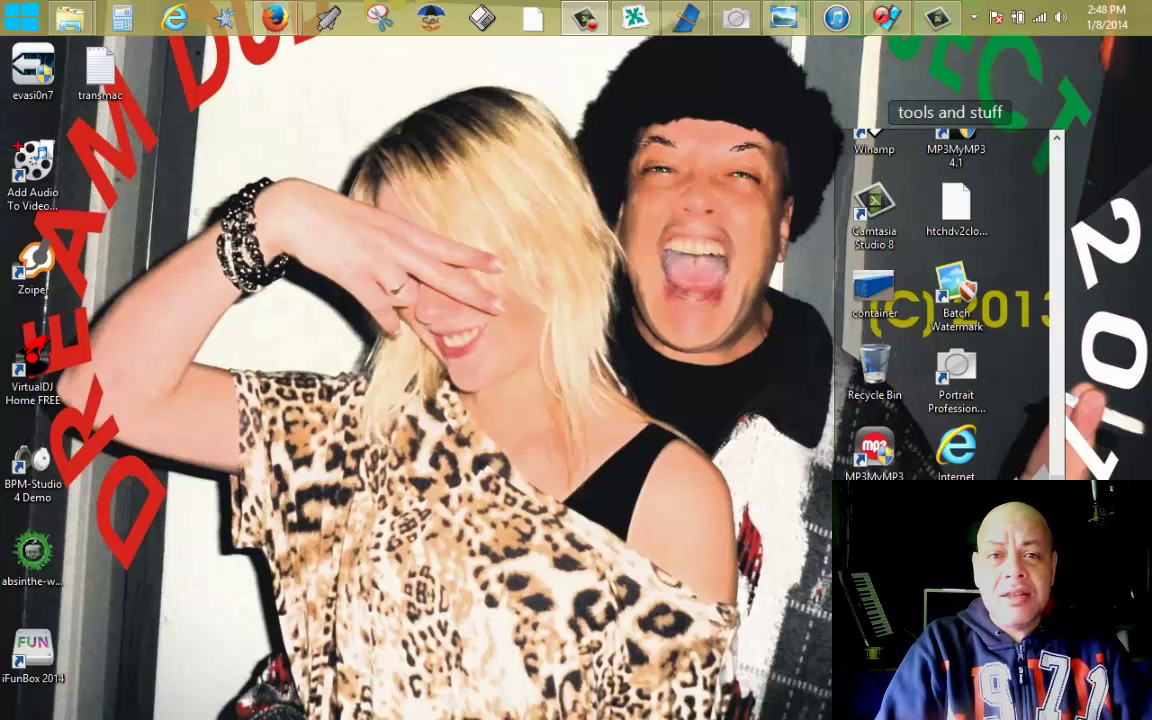
# Launch PowerISO from the Start menu, dismiss its registration reminder, then close it
pyautogui.click(26, 26)
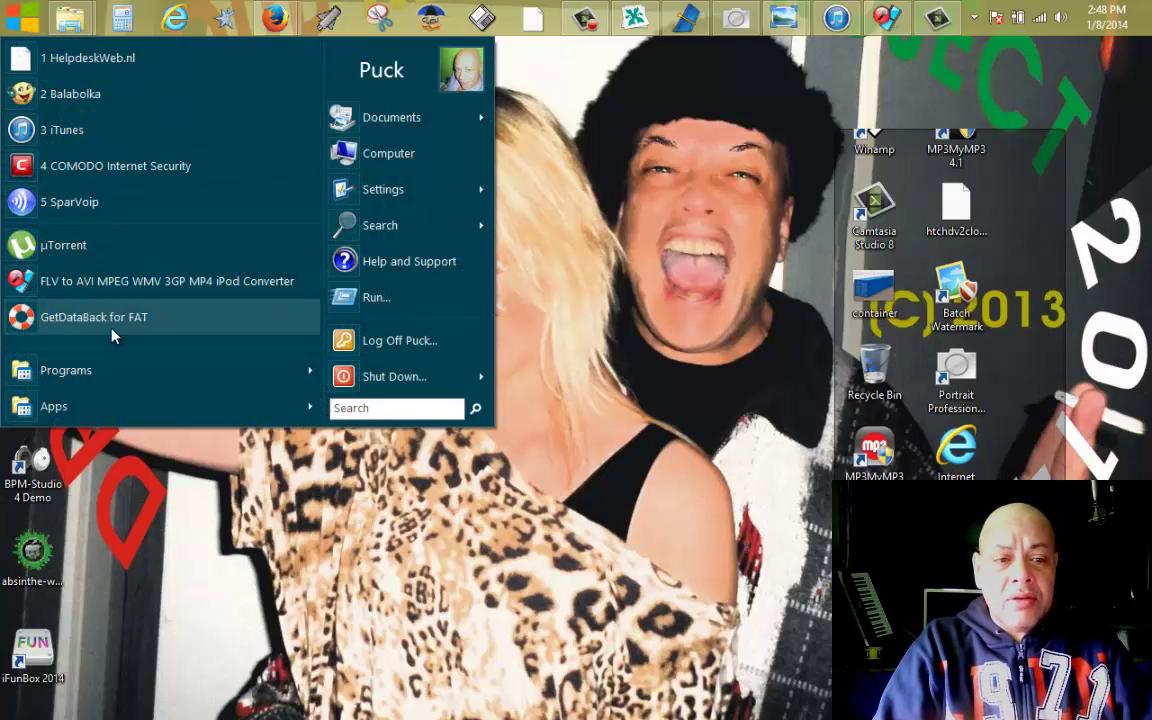
pyautogui.click(120, 372)
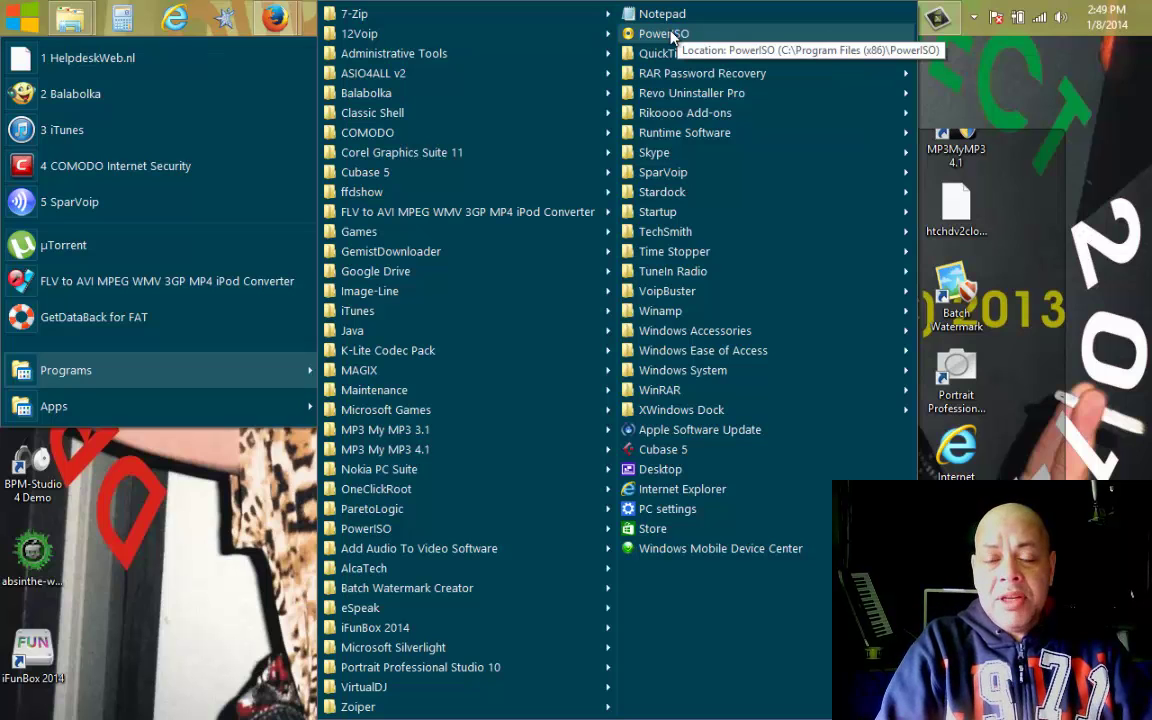
pyautogui.rightClick(666, 33)
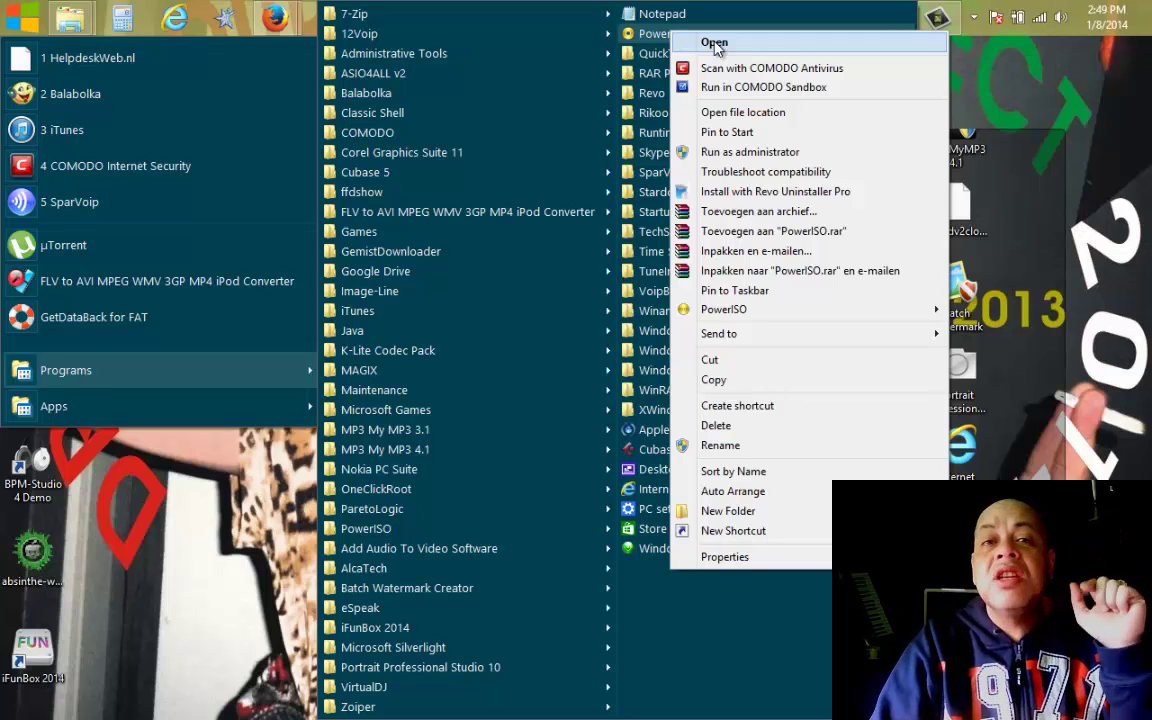
pyautogui.click(715, 44)
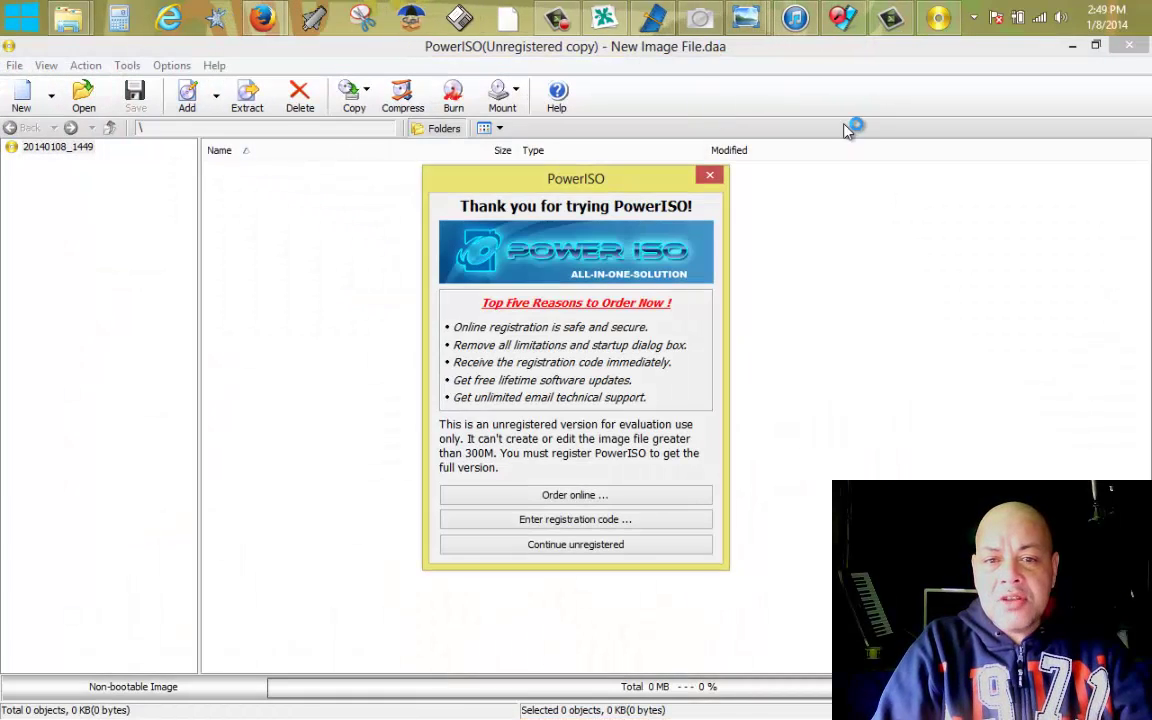
pyautogui.click(710, 175)
pyautogui.click(1129, 45)
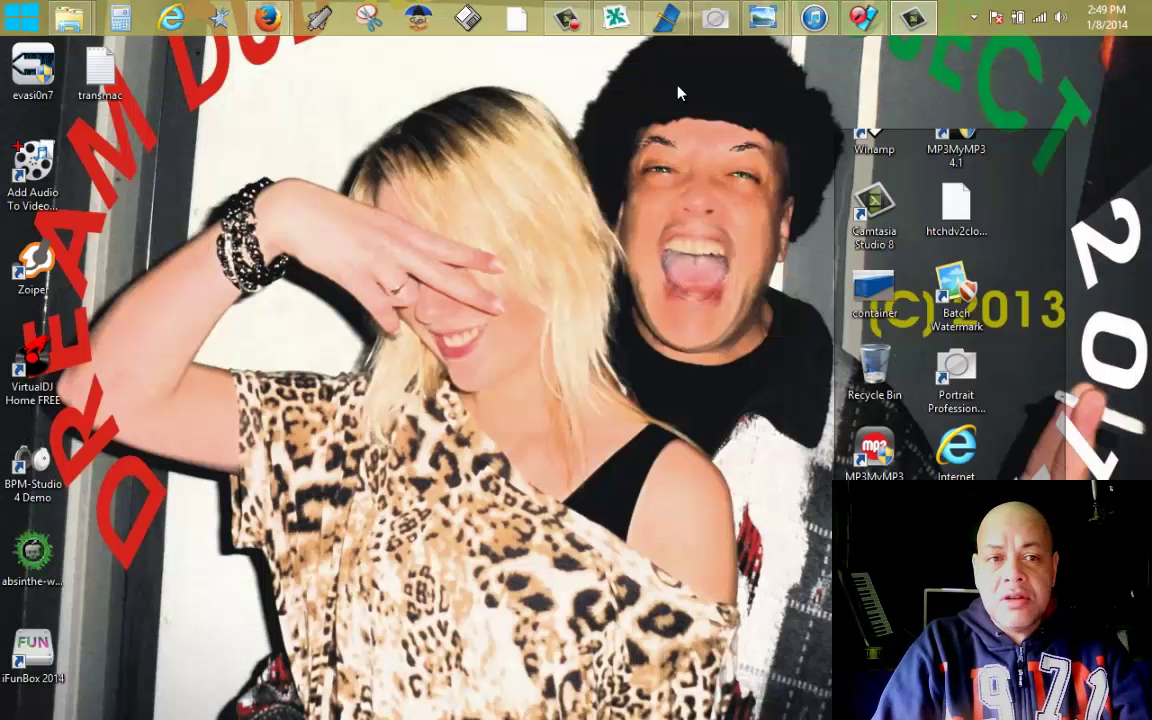
# Relaunch PowerISO from the Start menu with administrator rights
pyautogui.click(22, 16)
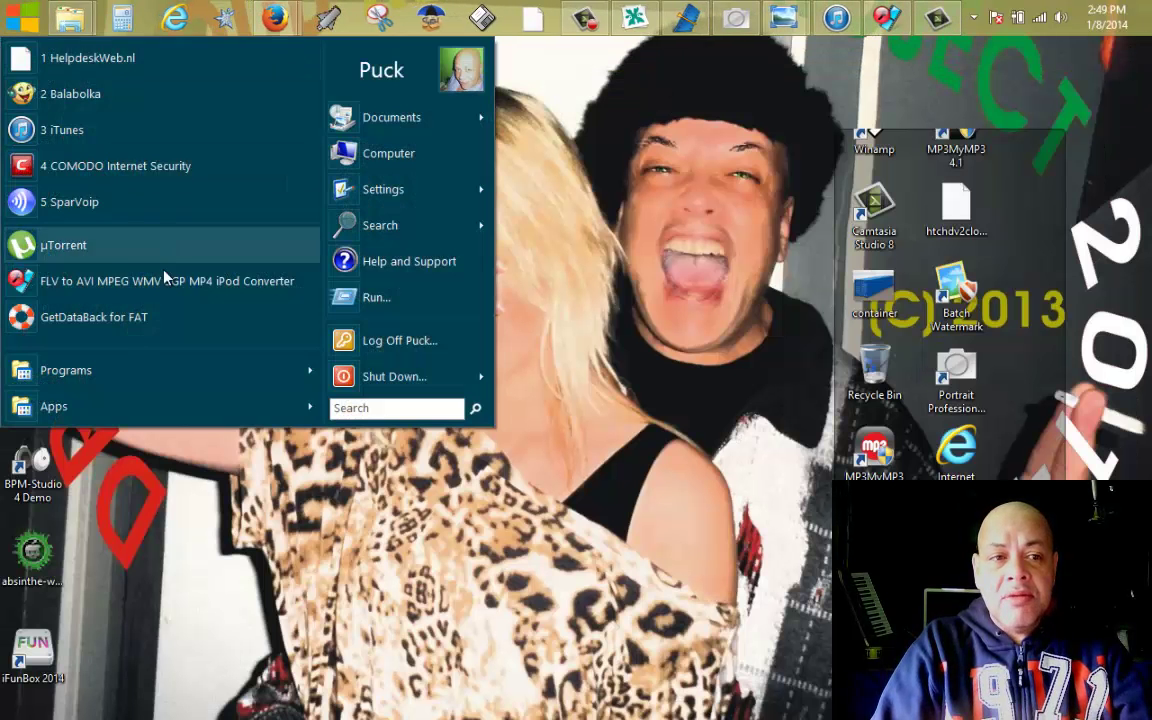
pyautogui.moveTo(198, 372)
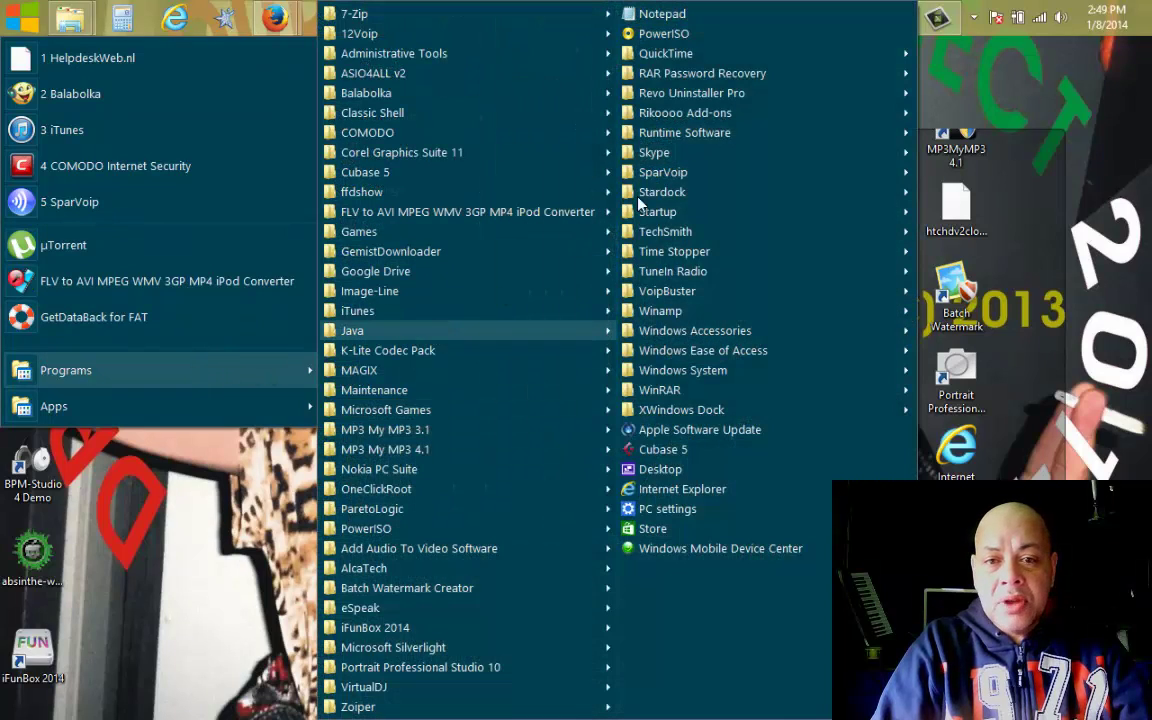
pyautogui.rightClick(686, 36)
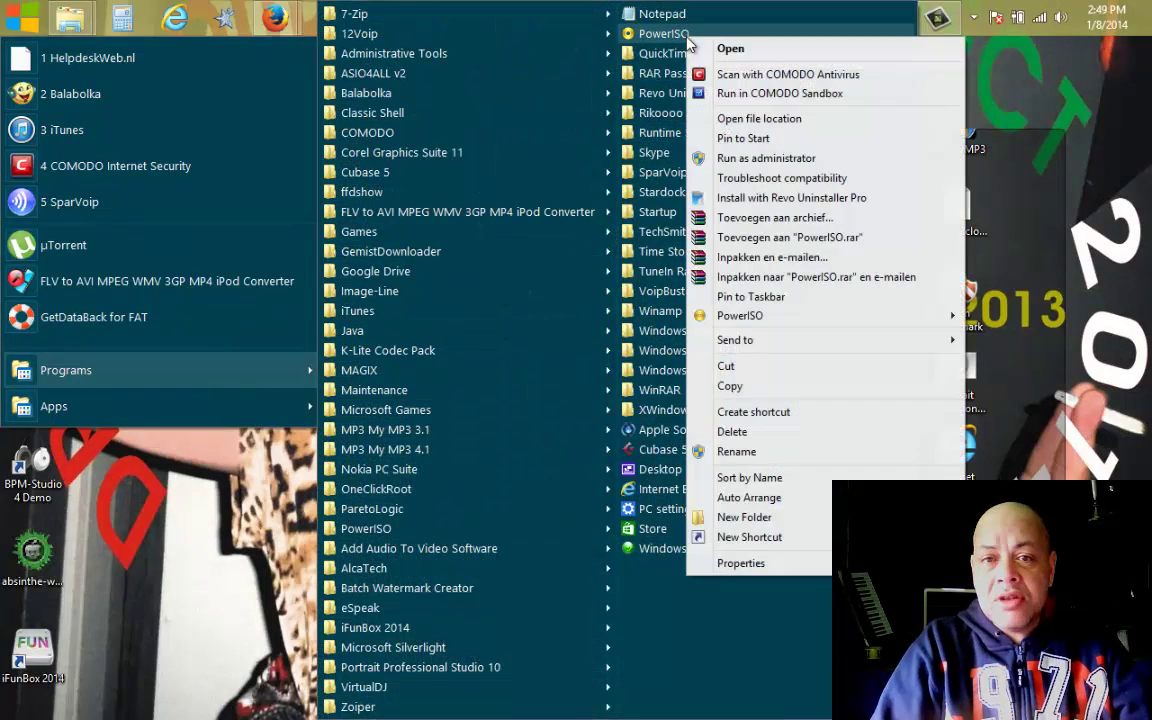
pyautogui.click(726, 159)
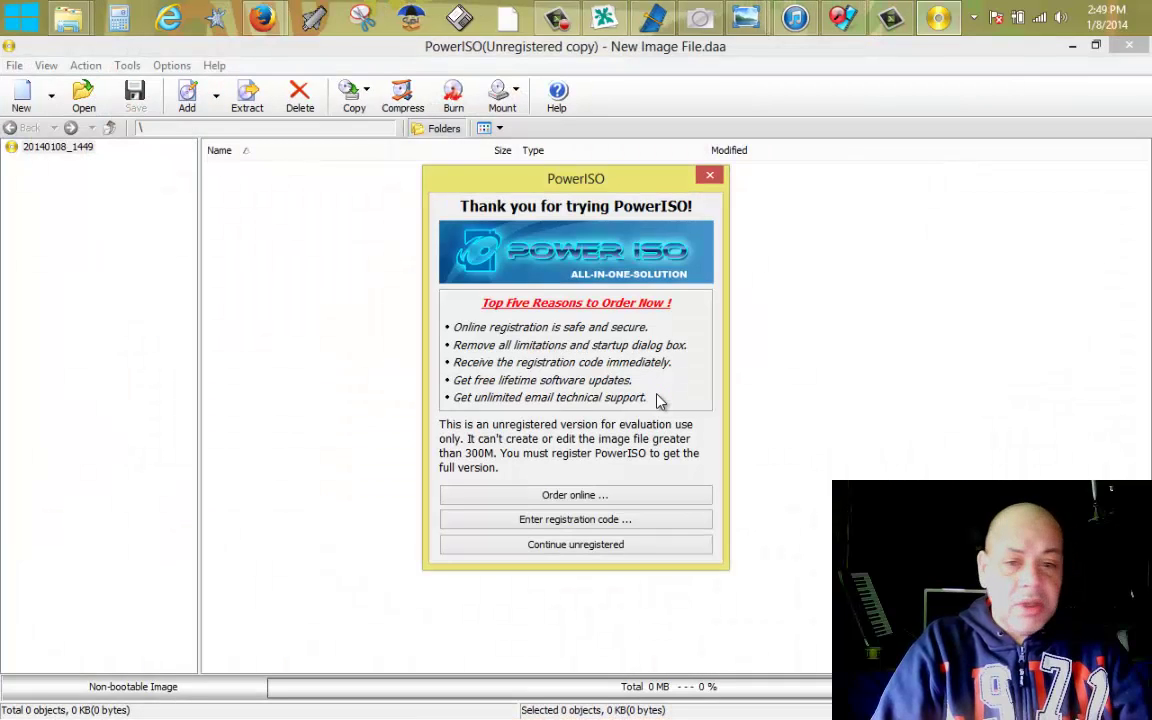
# Continue with the unregistered trial and show PowerISO's Tools menu
pyautogui.click(608, 549)
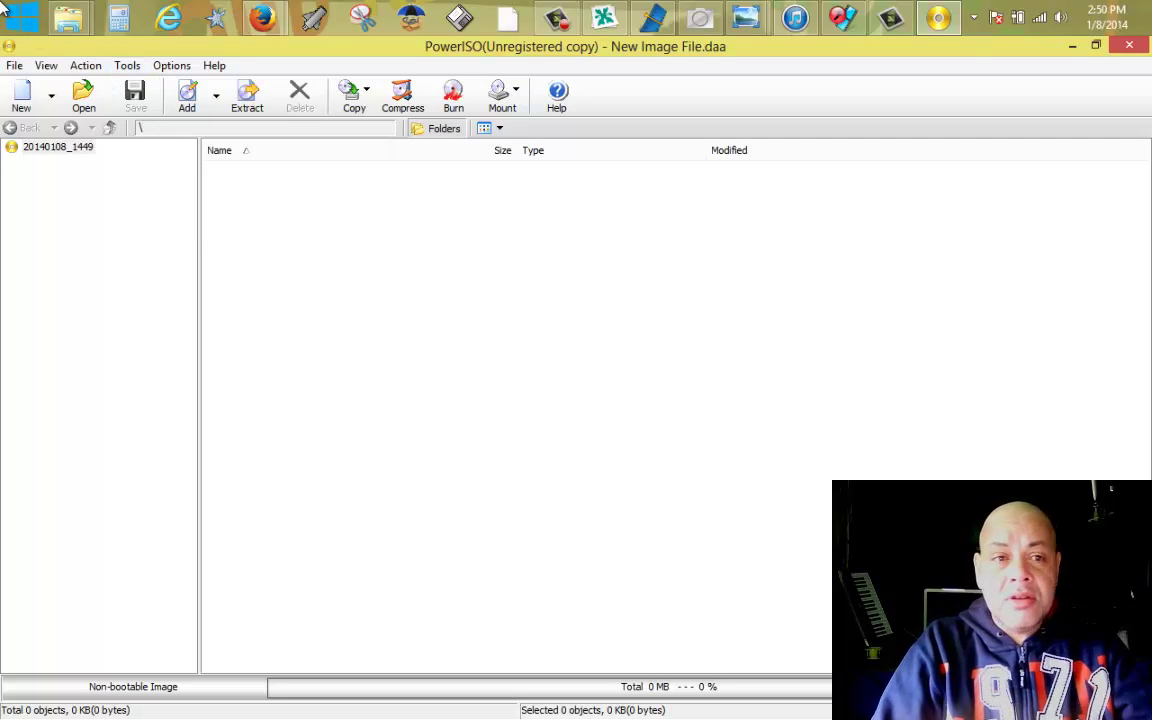
pyautogui.click(128, 69)
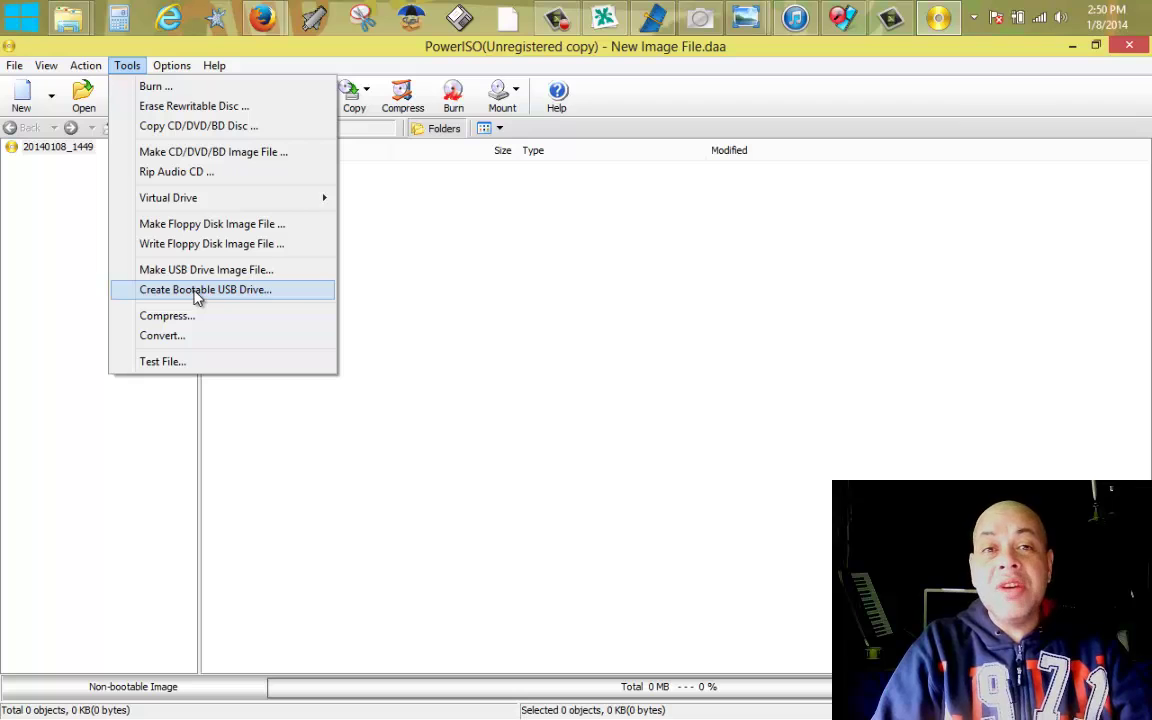
# Start Create Bootable USB Drive and browse the Desktop for the source, opening iATKOS_S3_v2.zip
pyautogui.click(197, 290)
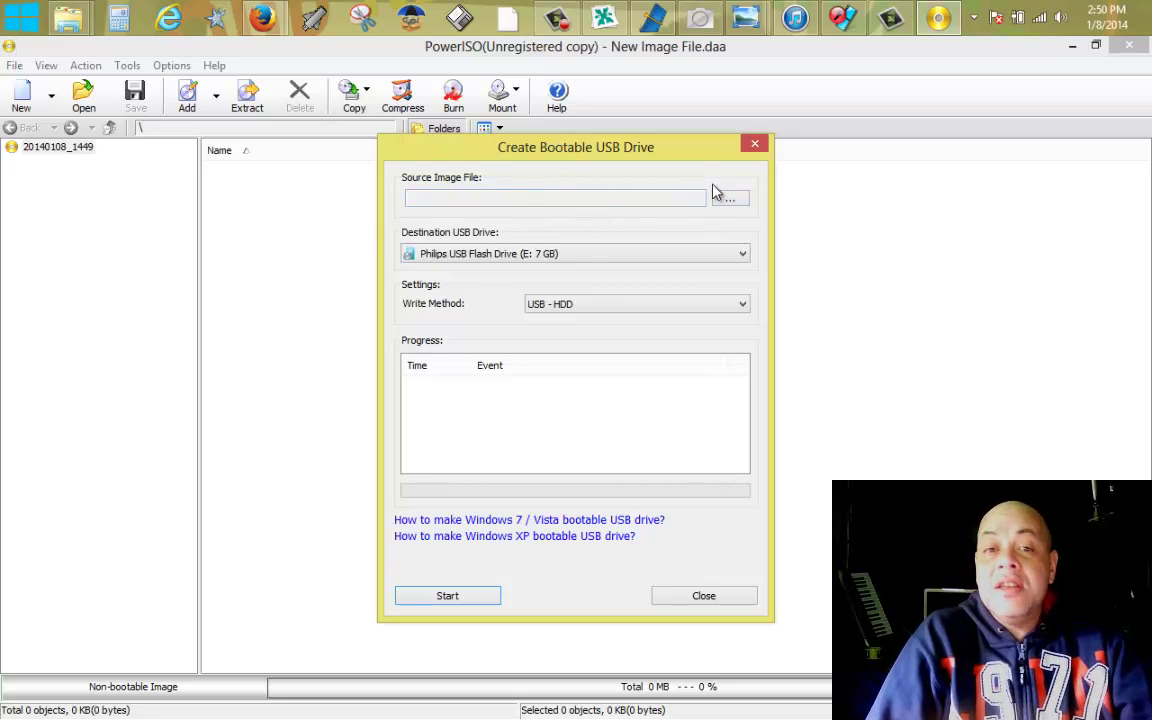
pyautogui.click(740, 201)
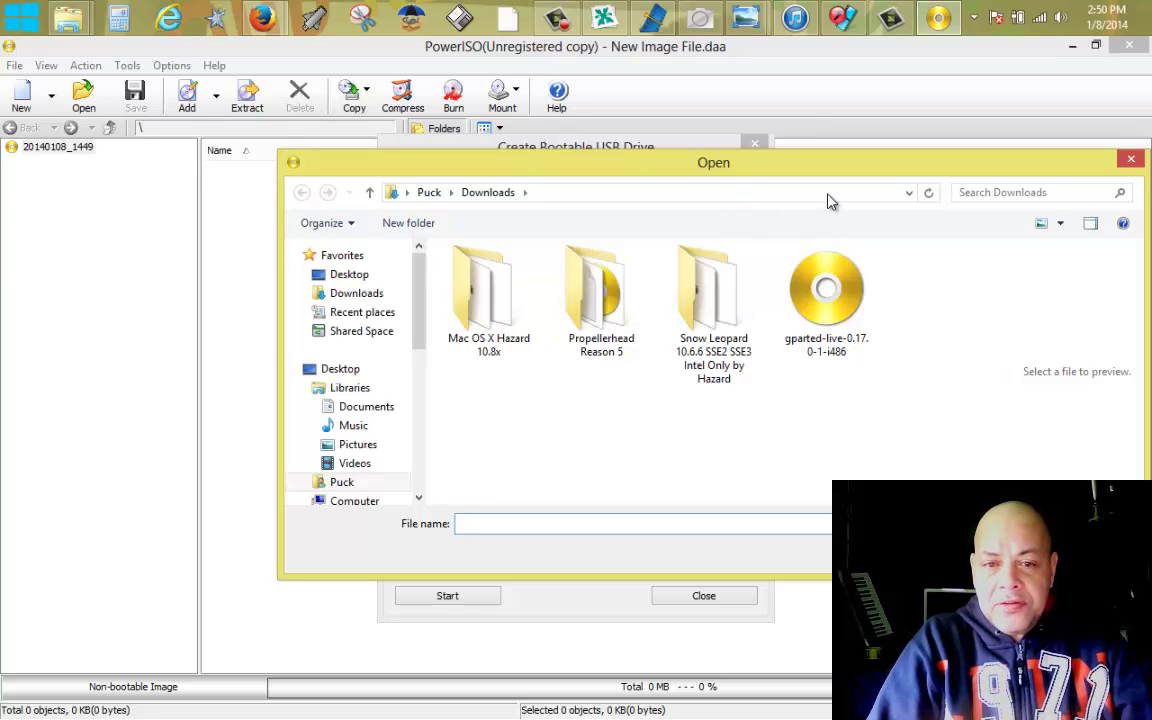
pyautogui.click(358, 284)
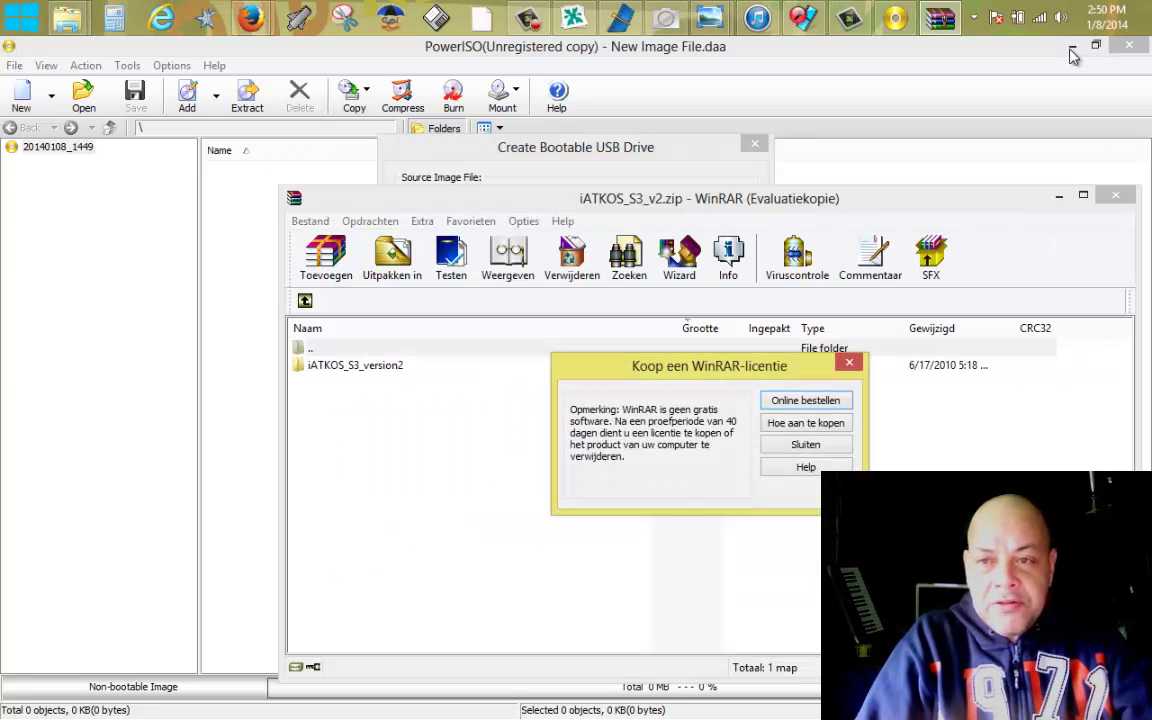
# Dismiss WinRAR's licence reminder, close the bootable USB dialog, and minimize PowerISO
pyautogui.click(847, 366)
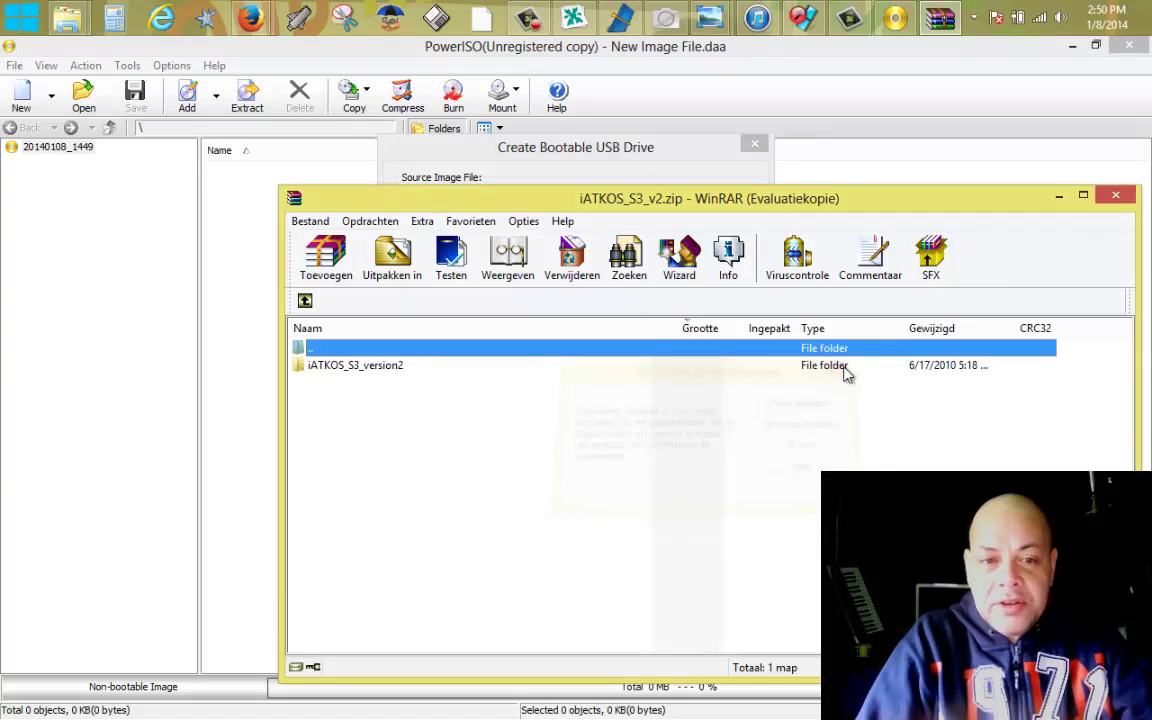
pyautogui.click(1075, 55)
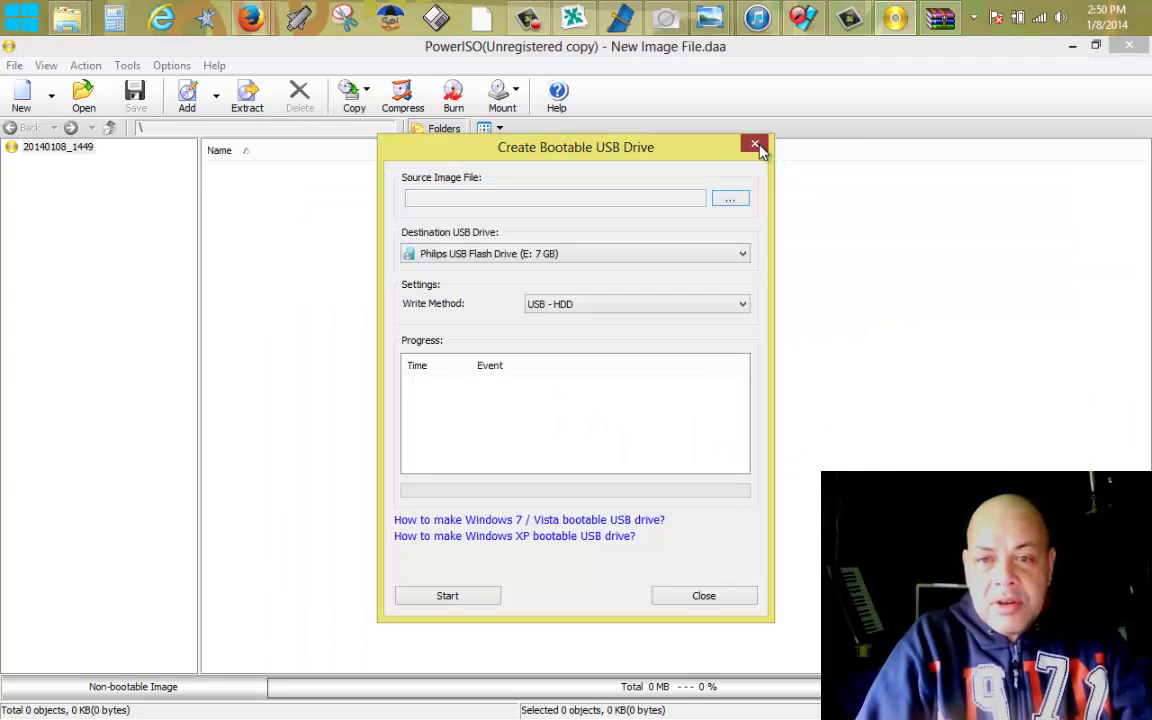
pyautogui.click(757, 147)
pyautogui.click(1072, 45)
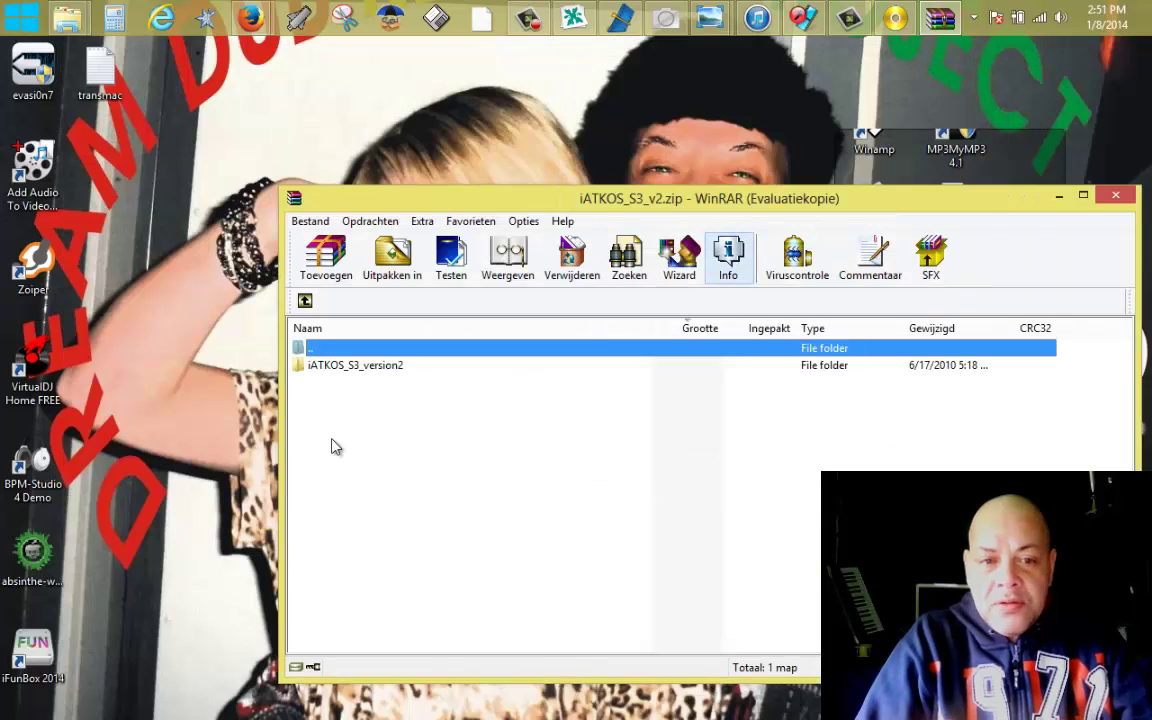
# Drag the iATKOS_S3_version2 folder from the zip onto the desktop to extract it
pyautogui.doubleClick(337, 367)
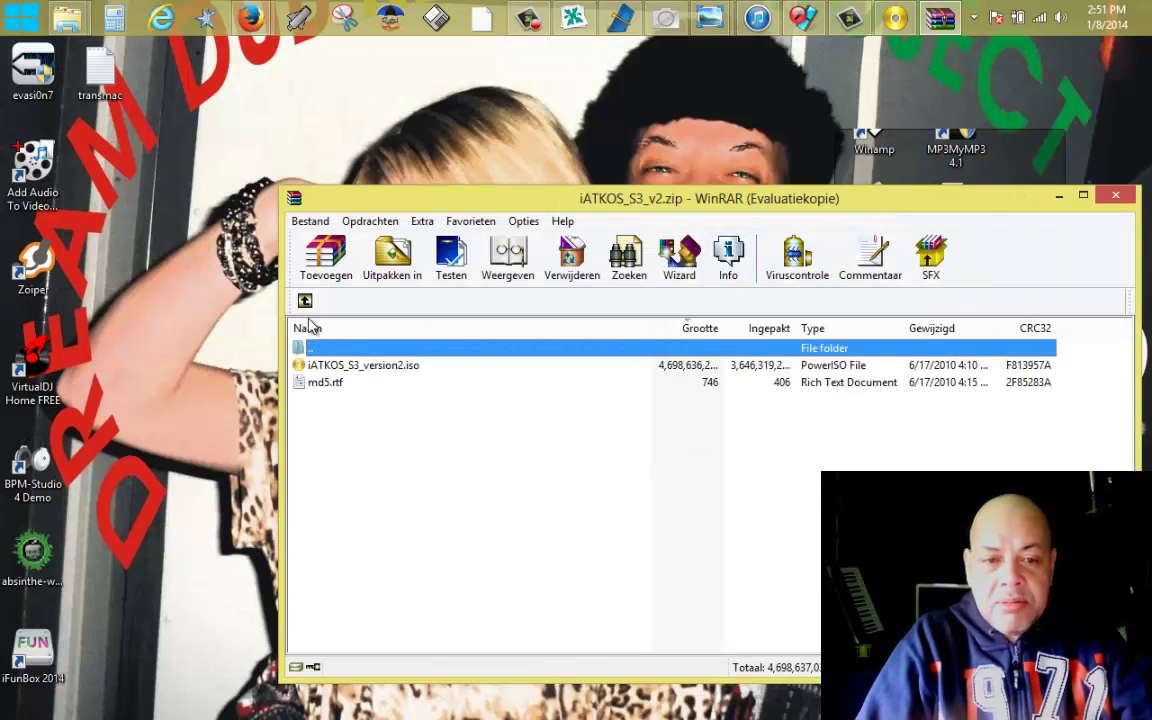
pyautogui.doubleClick(310, 346)
pyautogui.moveTo(315, 378); pyautogui.dragTo(184, 334)
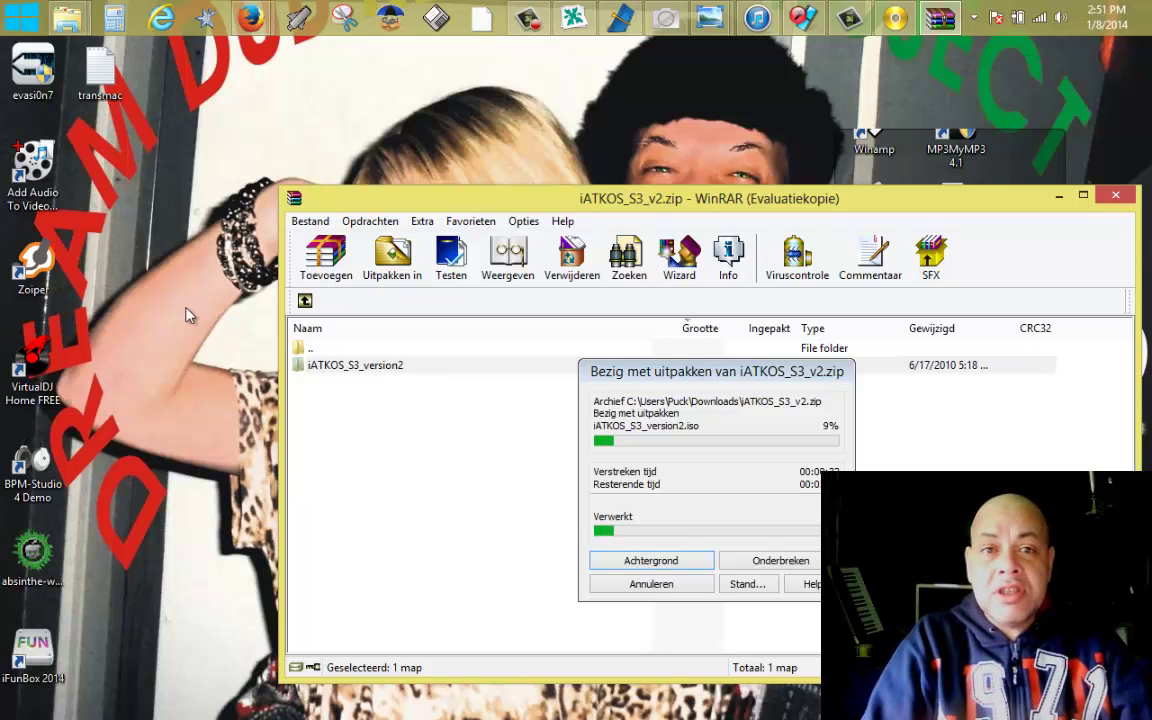
# Wait for the iATKOS_S3_version2 extraction to finish and return to PowerISO's empty image
pyautogui.press('F9')
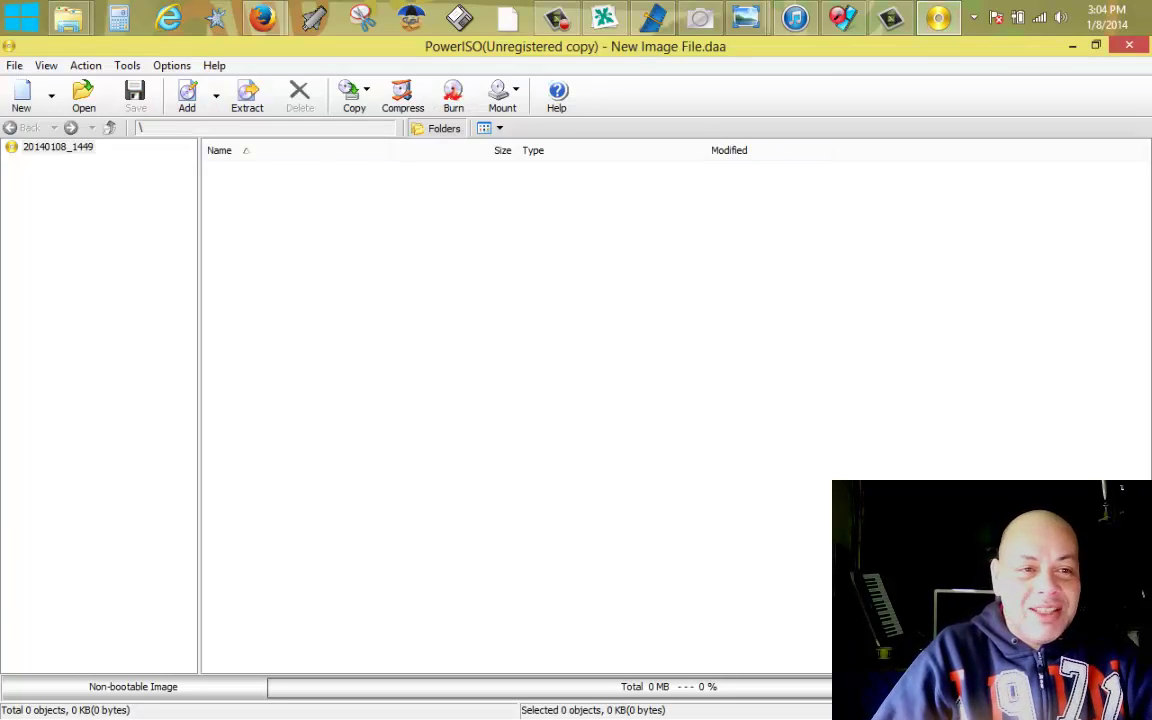
# Open the bootable USB drive setup and choose Desktop > iATKOS_S3_version2 image as source
pyautogui.hotkey('alt', 'f')
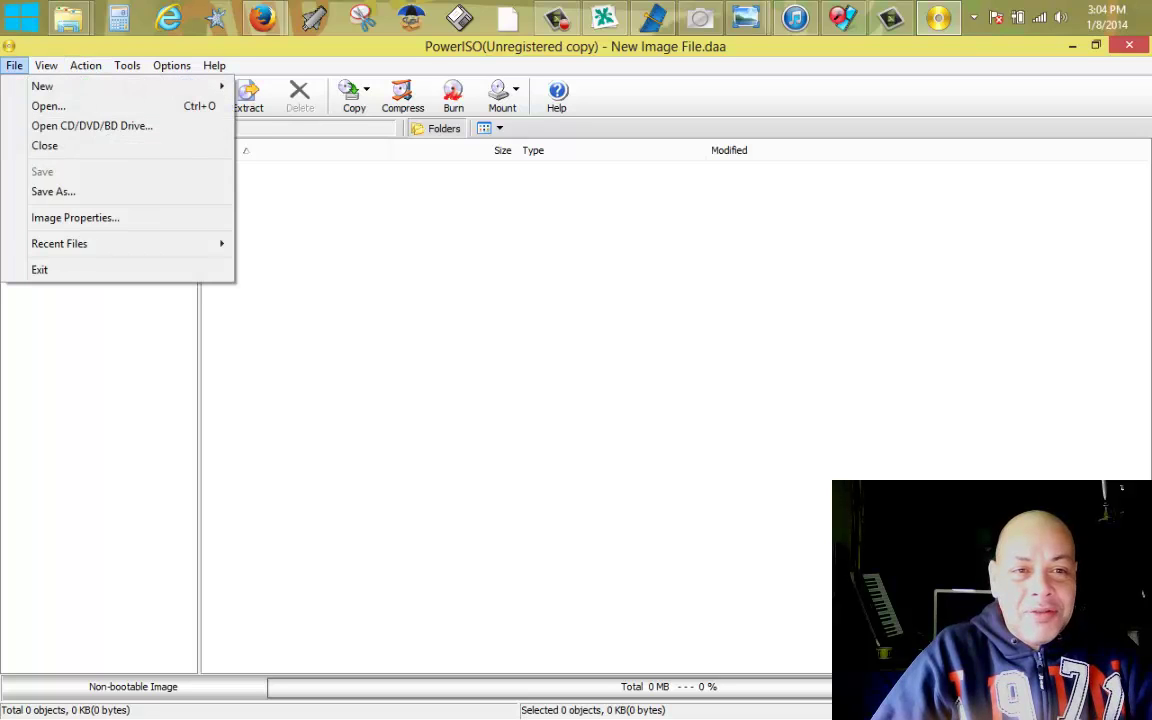
pyautogui.press('Right')
pyautogui.press('Right')
pyautogui.press('Right')
pyautogui.press('Right')
pyautogui.press('Left')
pyautogui.press('Down')
pyautogui.press('Down')
pyautogui.press('Down')
pyautogui.press('Down')
pyautogui.press('Down')
pyautogui.press('Down')
pyautogui.press('Down')
pyautogui.press('Down')
pyautogui.press('Down')
pyautogui.press('Return')
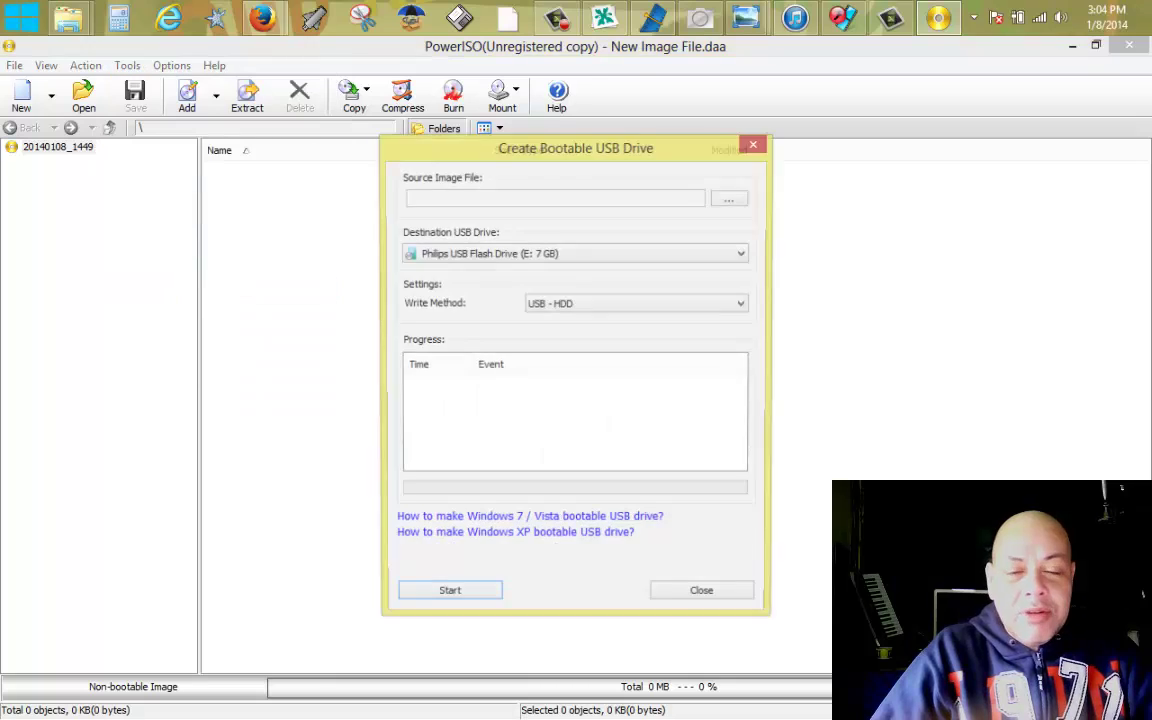
pyautogui.press('Tab')
pyautogui.press('Return')
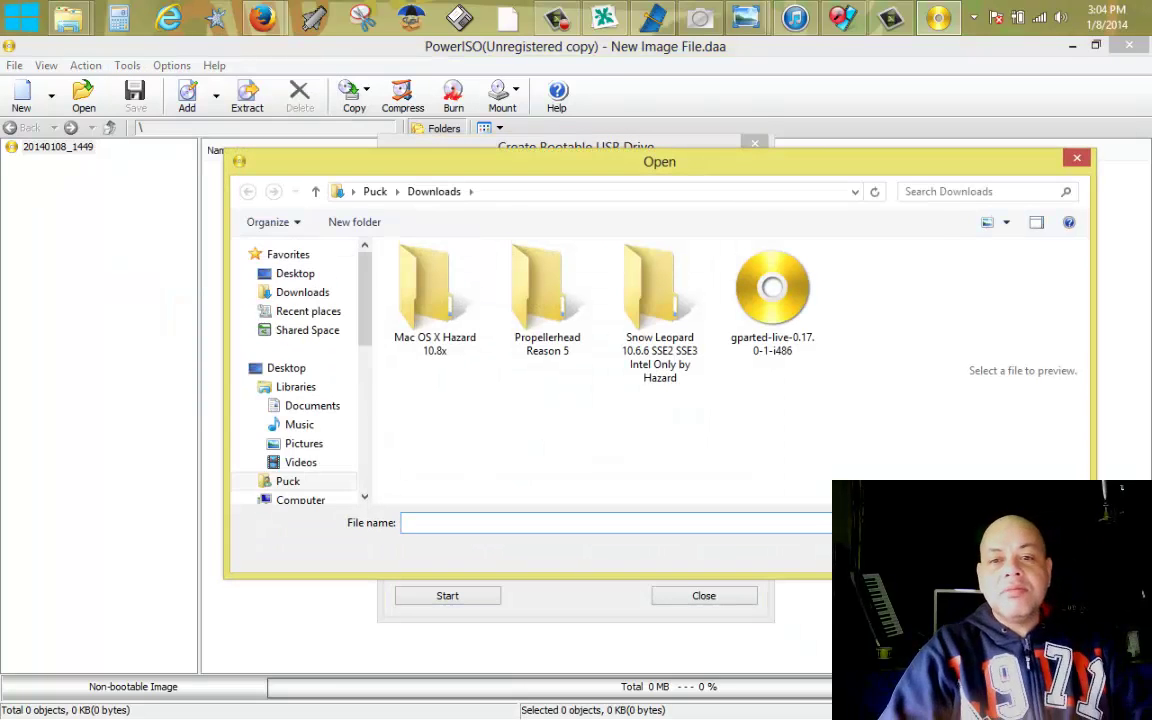
pyautogui.click(295, 273)
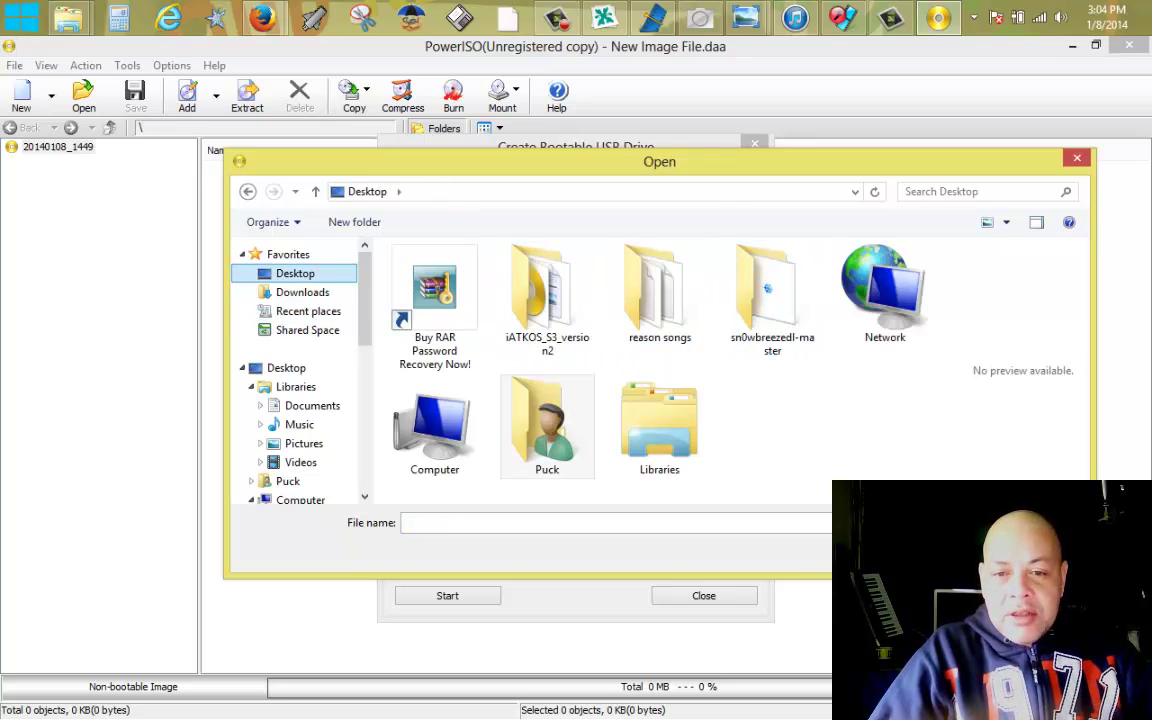
pyautogui.doubleClick(547, 295)
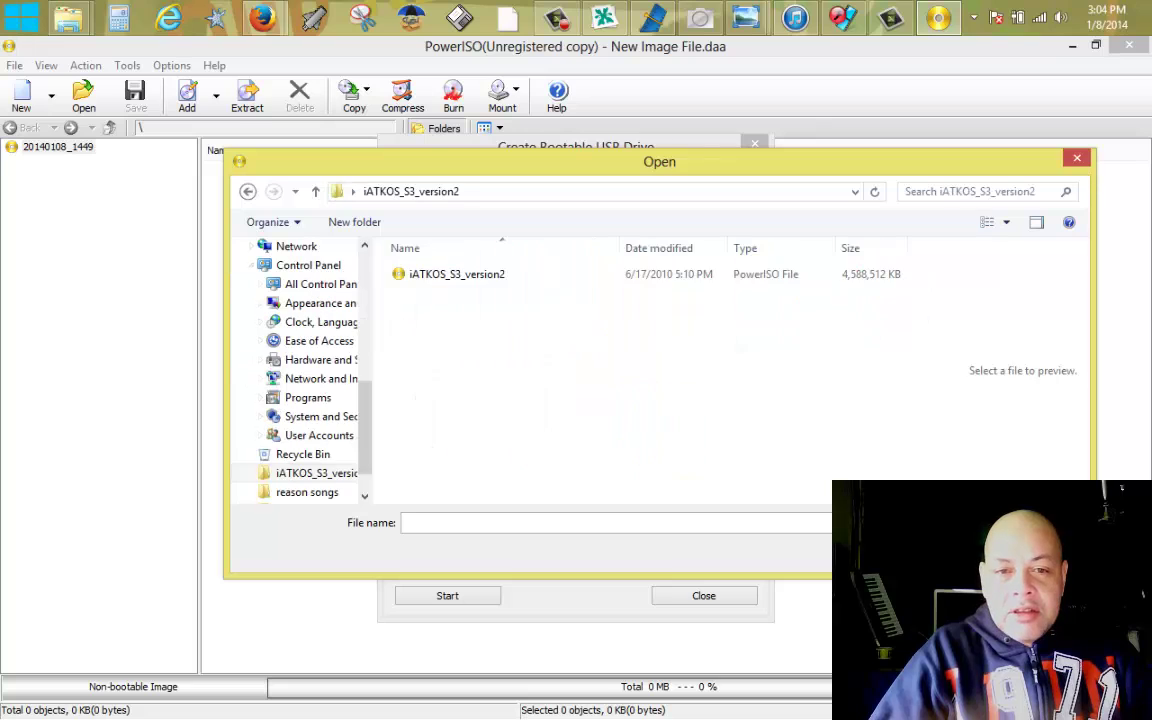
pyautogui.doubleClick(456, 274)
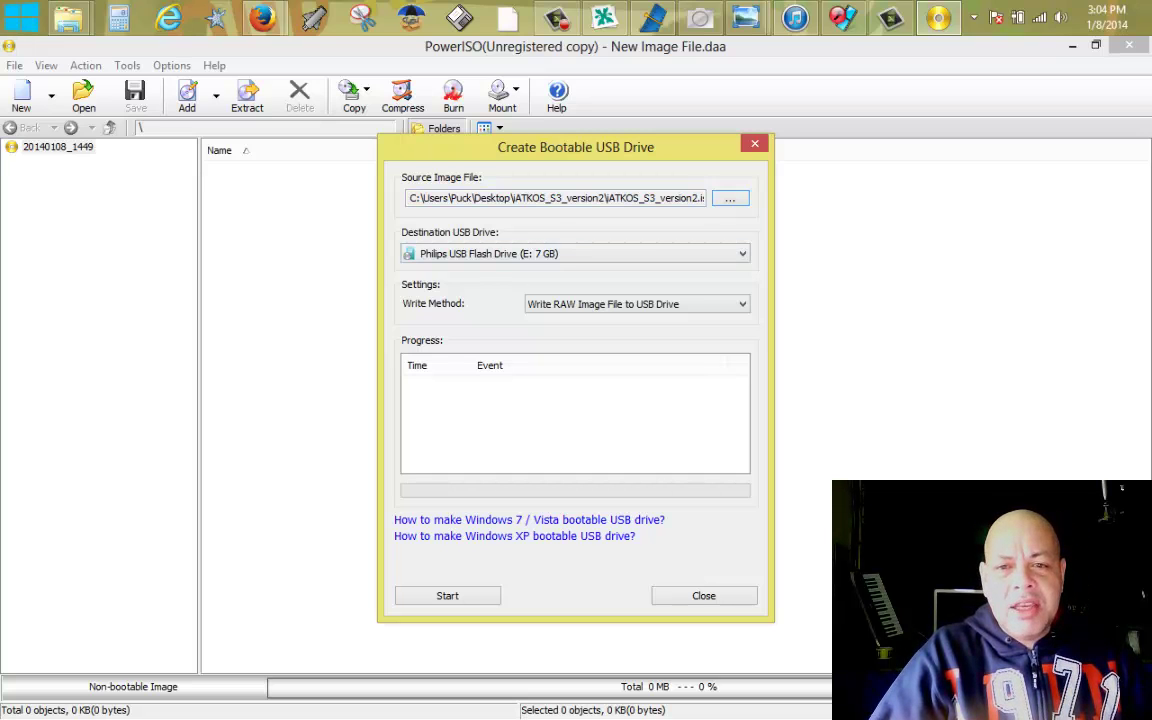
pyautogui.click(730, 198)
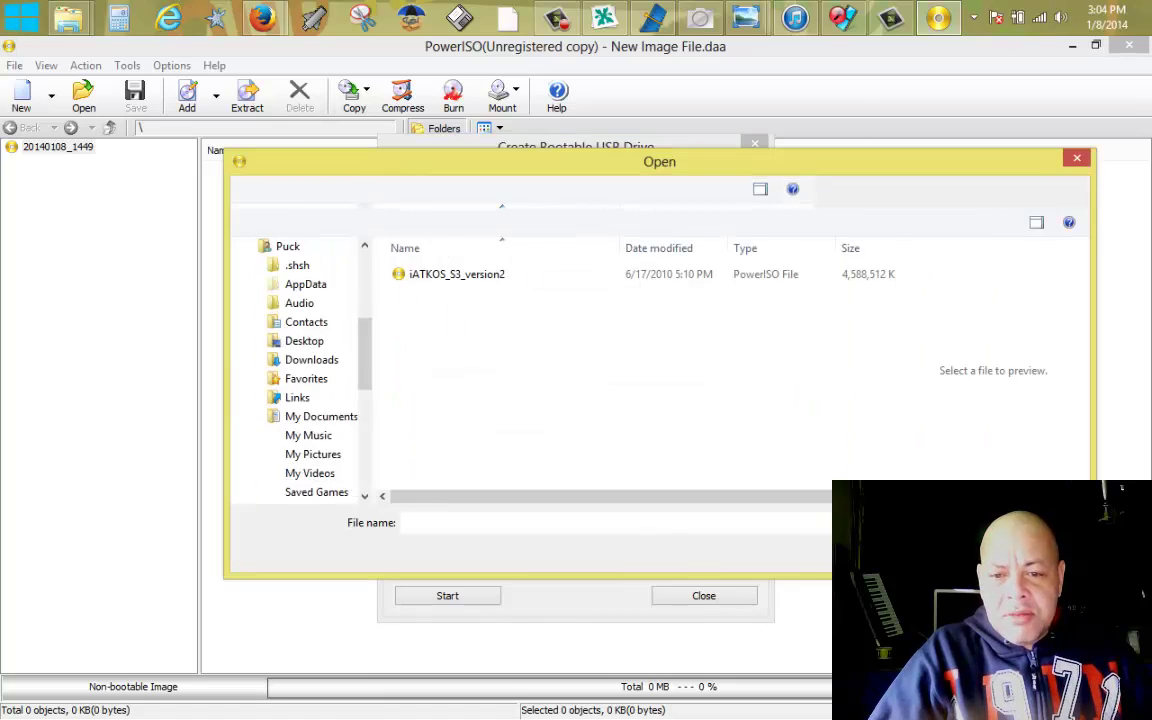
pyautogui.click(990, 522)
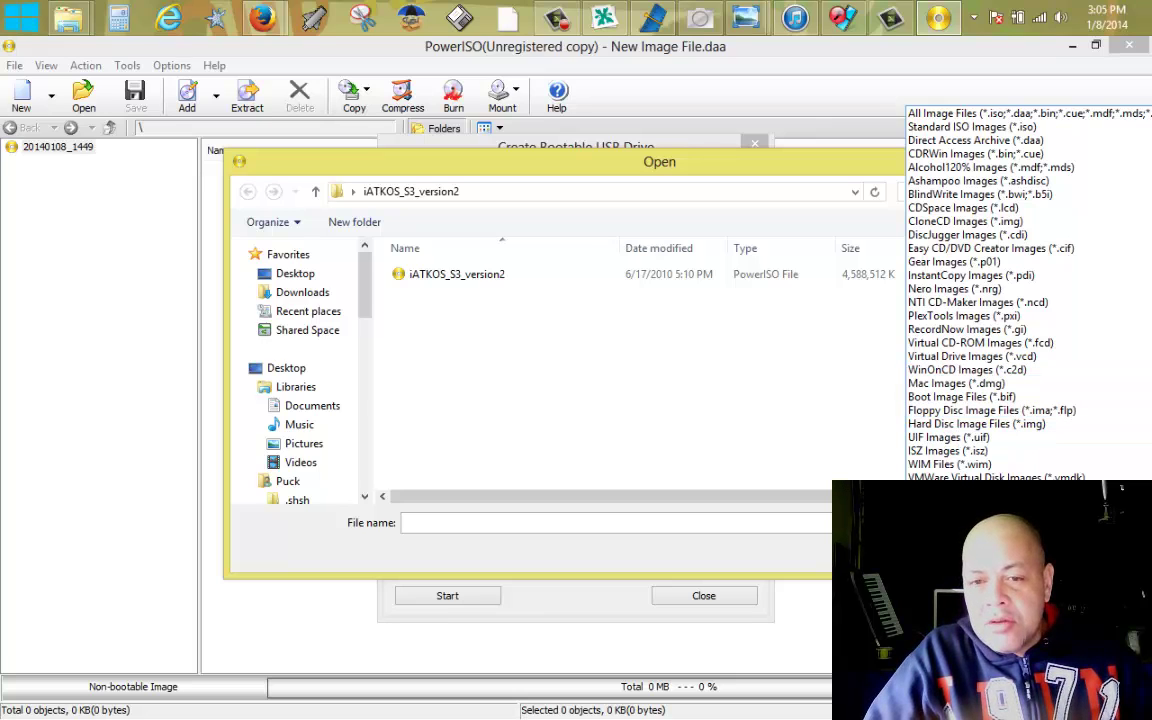
pyautogui.press('Escape')
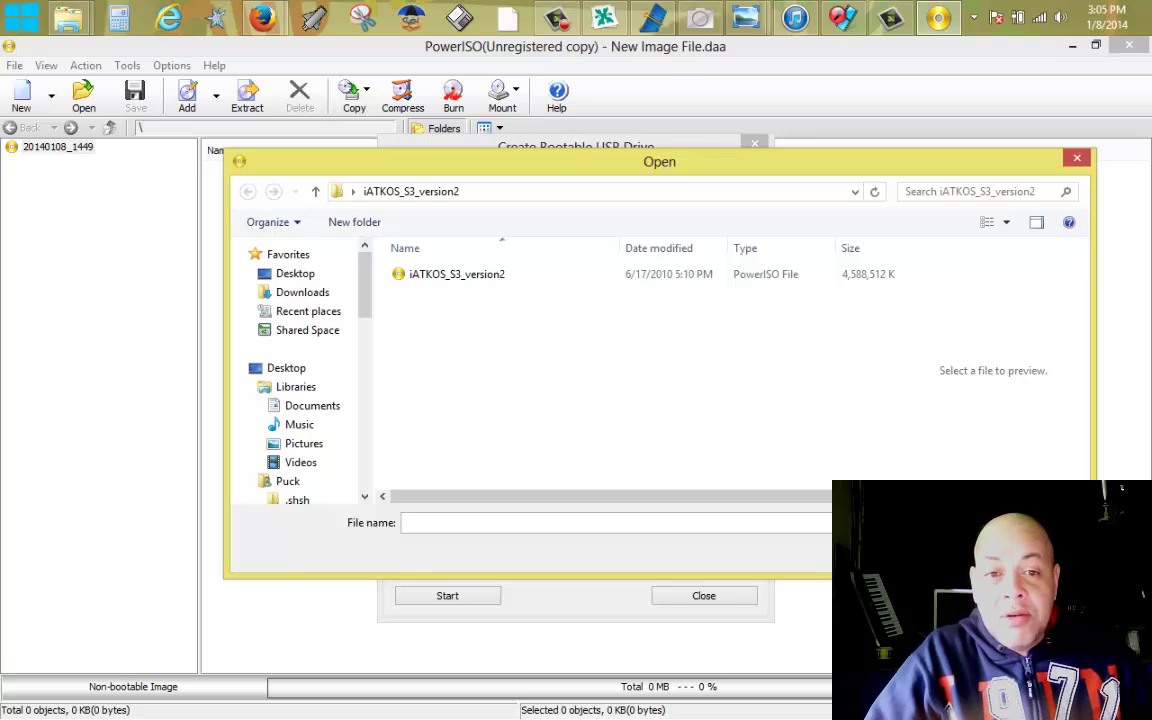
pyautogui.doubleClick(456, 274)
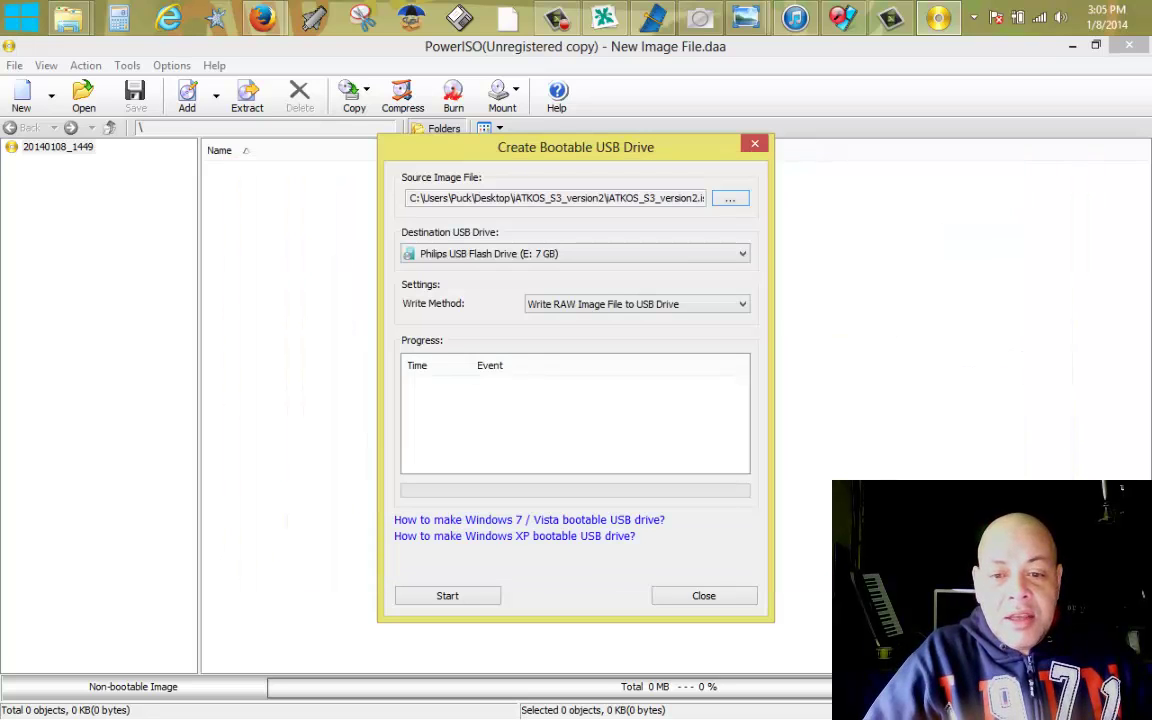
# Start writing the iATKOS image to the Philips USB drive, accepting the overwrite warning
pyautogui.click(447, 595)
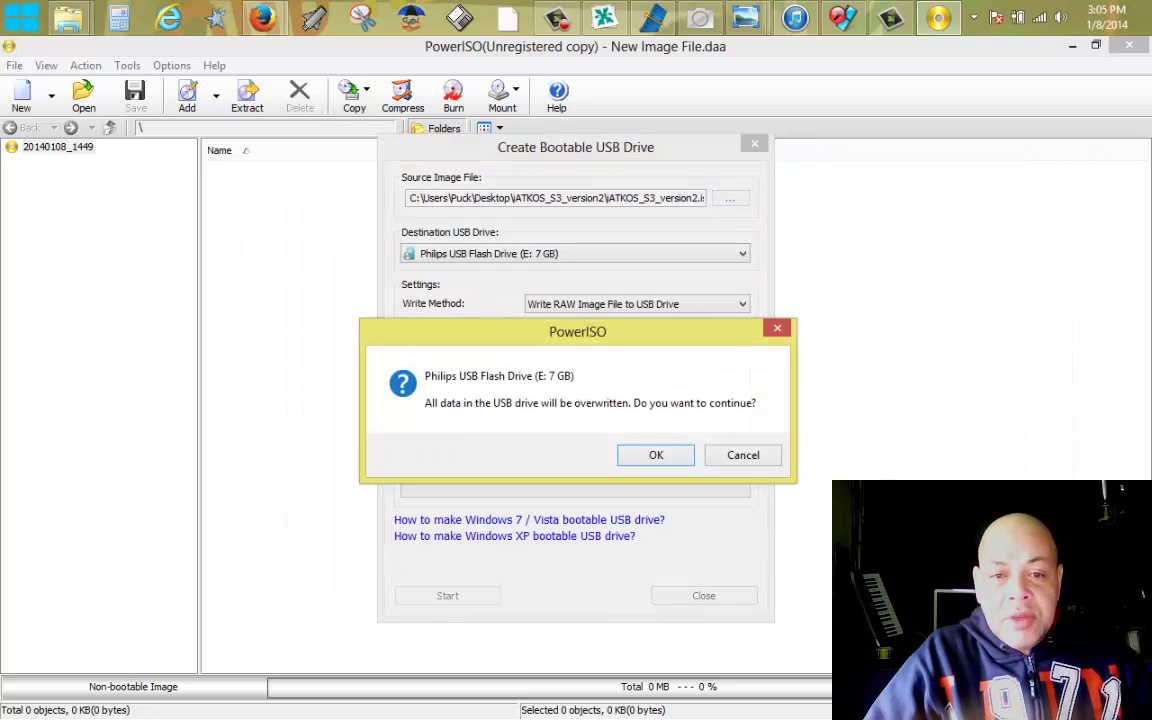
pyautogui.press('Return')
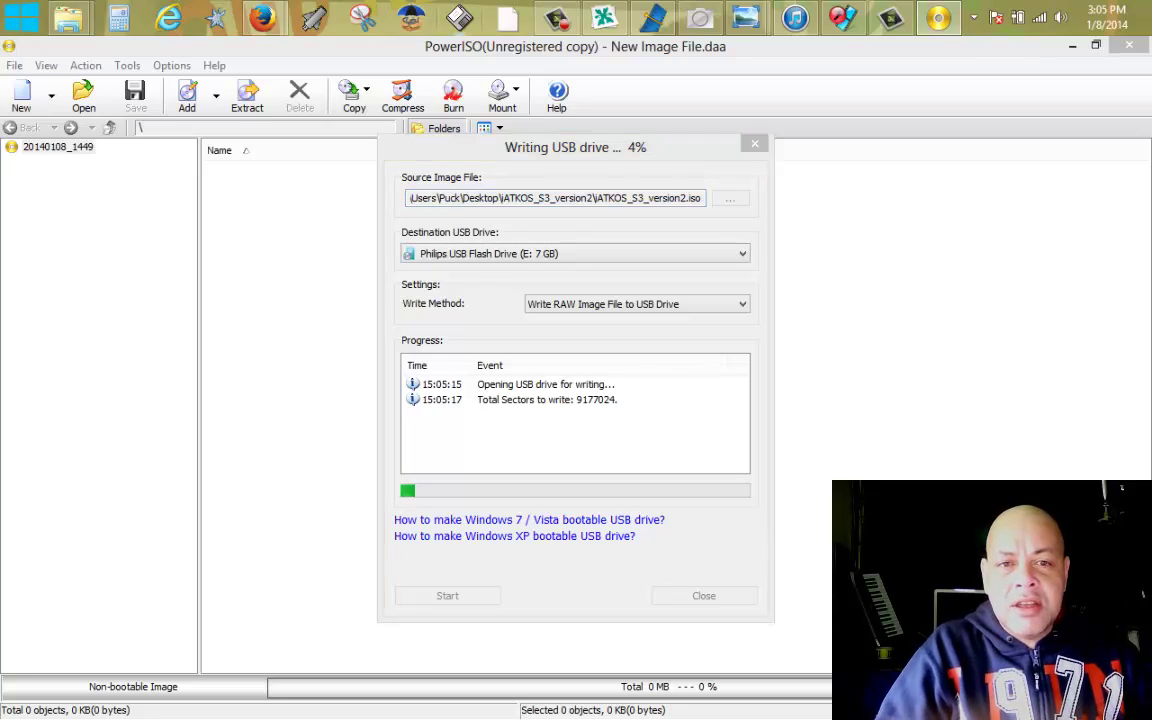
pyautogui.rightClick(459, 17)
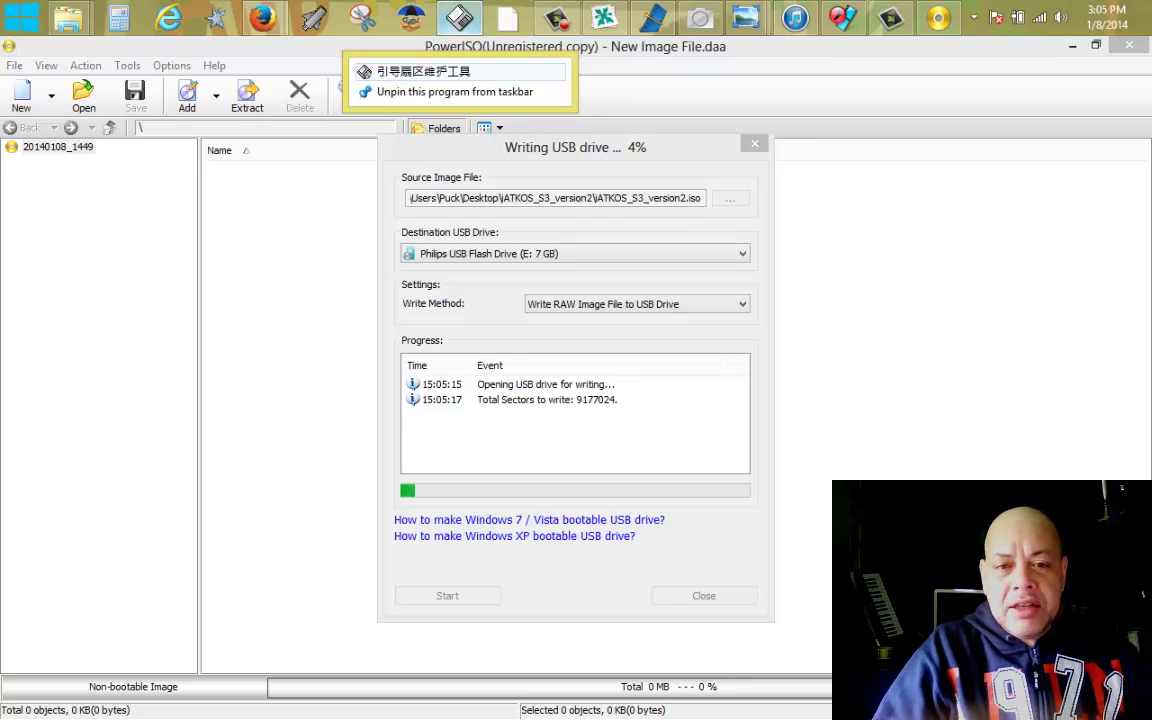
pyautogui.press('Escape')
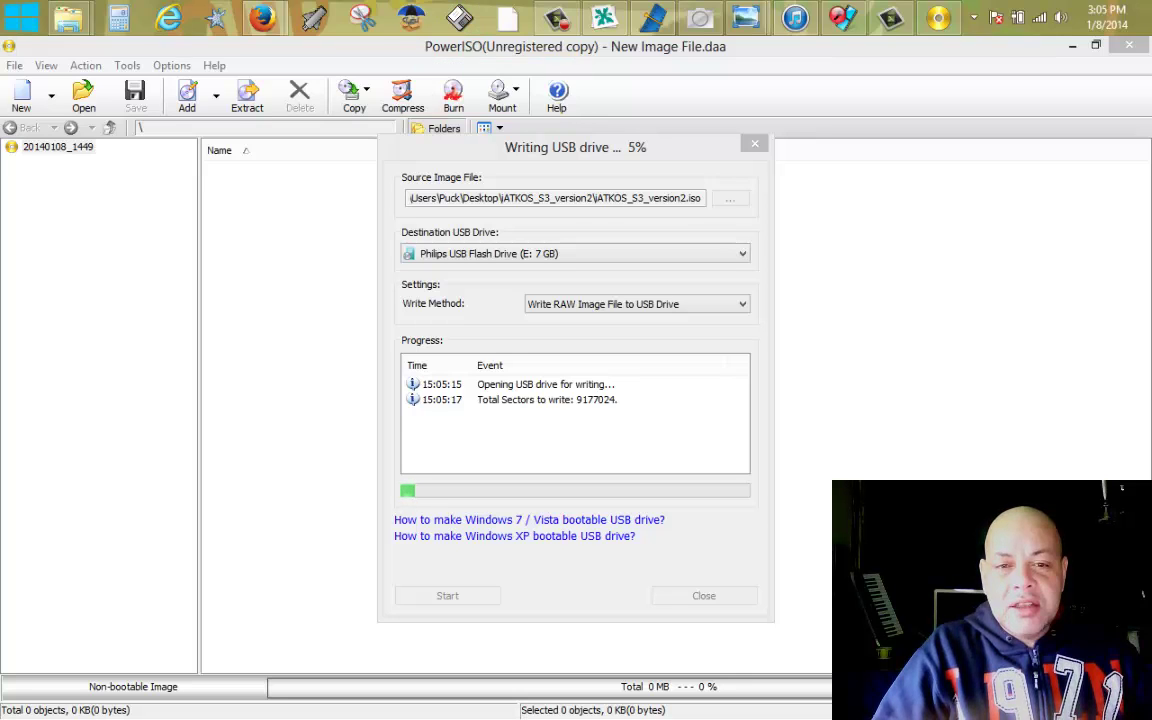